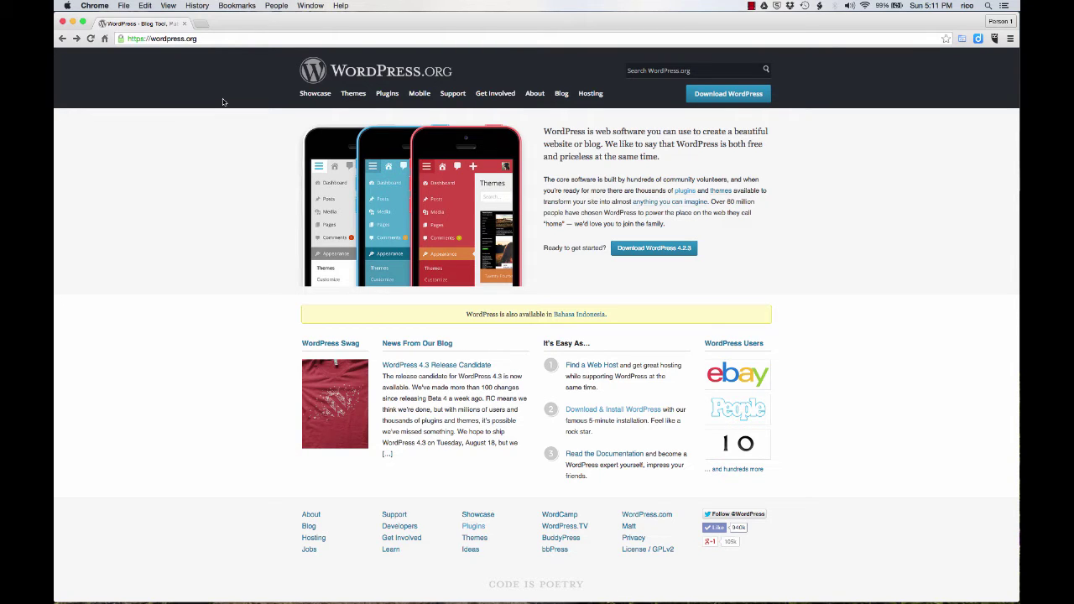
Open the WordPress.org download page offering WordPress 4.2.3
{"action": "left_click", "coordinate": [746, 95]}
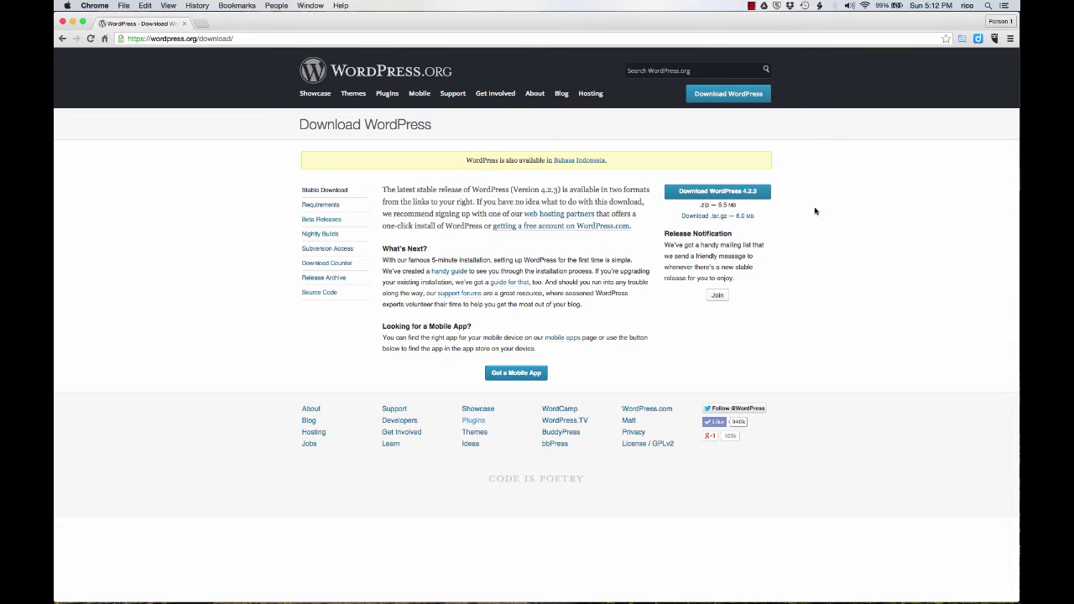
Launch MAMP from the Dock and start its Apache and MySQL servers
{"action": "mouse_move", "coordinate": [627, 600]}
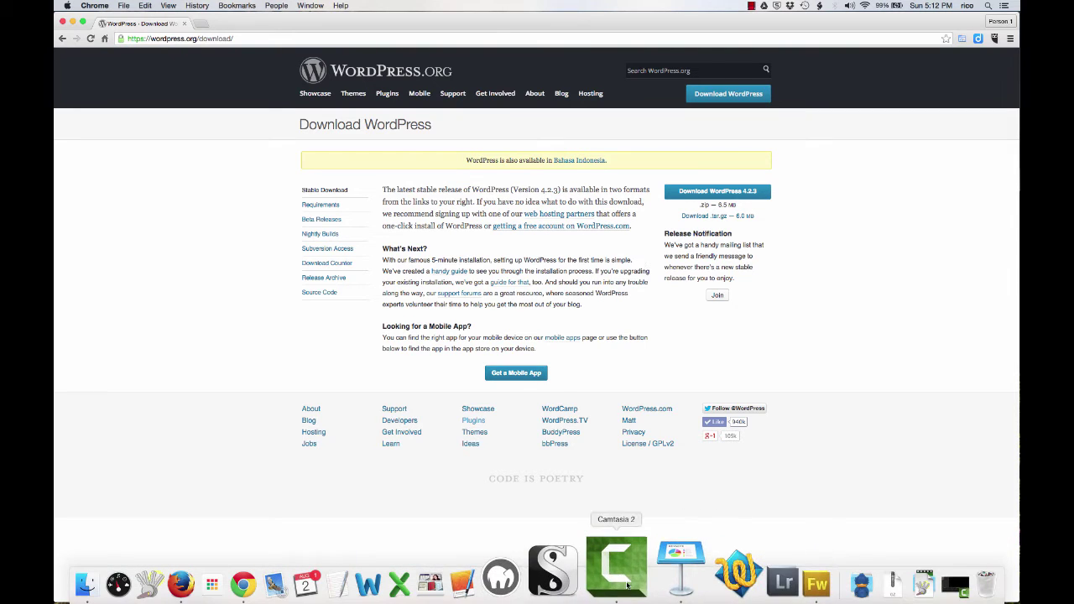
{"action": "left_click", "coordinate": [505, 575]}
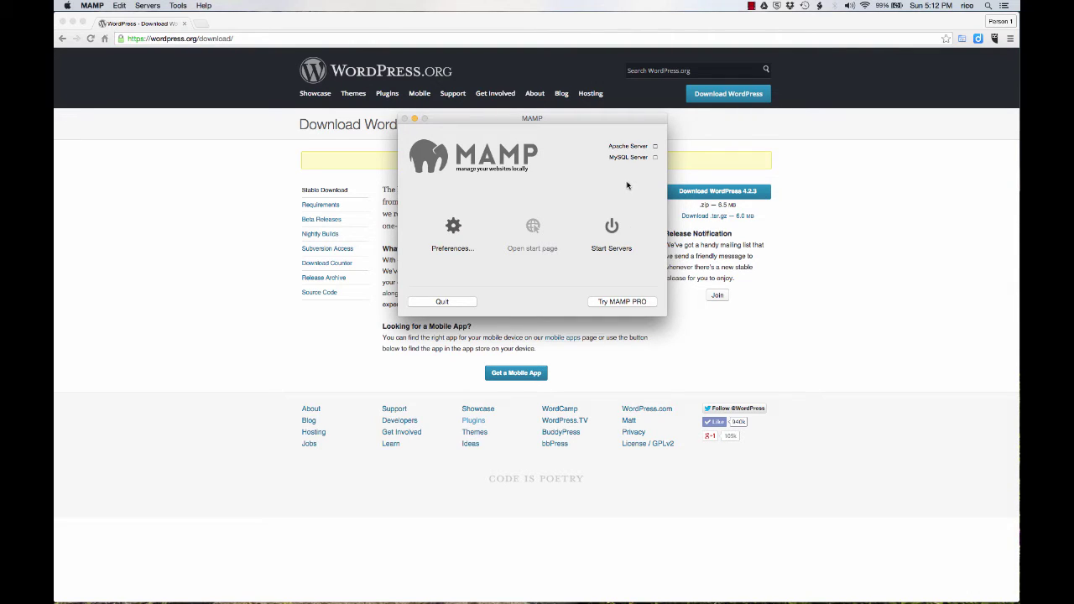
{"action": "left_click", "coordinate": [612, 225]}
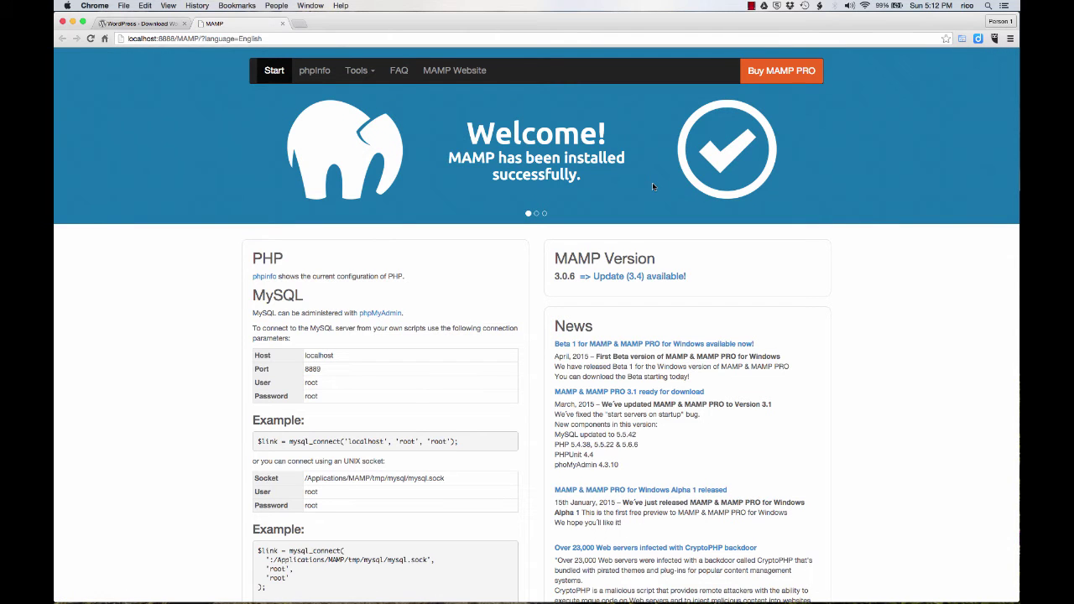
Create an empty 'wordpressdemo' database in phpMyAdmin, then close the phpMyAdmin and download tabs
{"action": "left_click", "coordinate": [368, 72]}
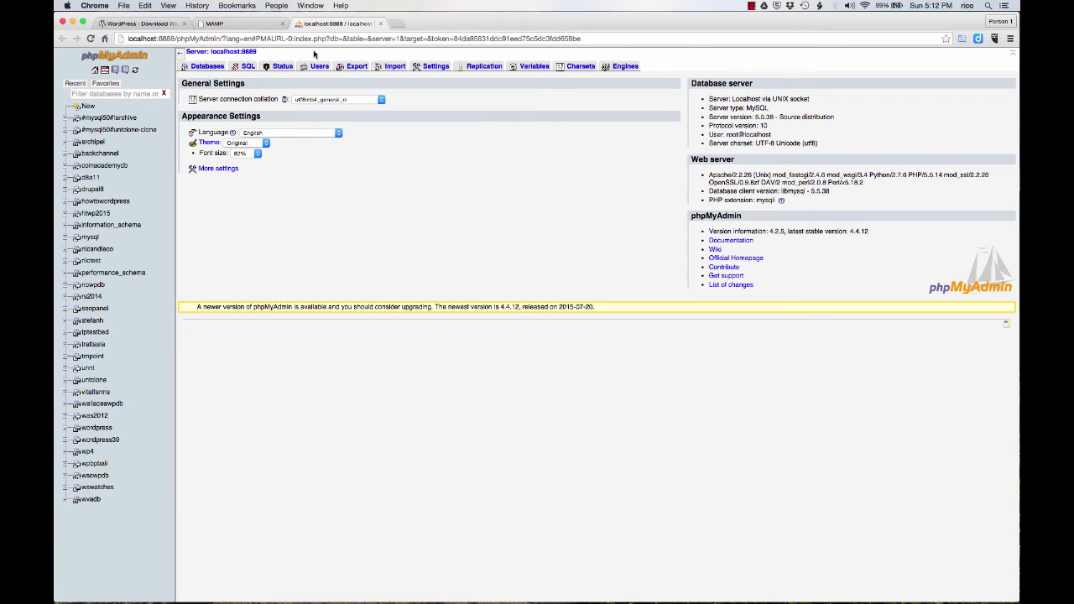
{"action": "left_click", "coordinate": [206, 67]}
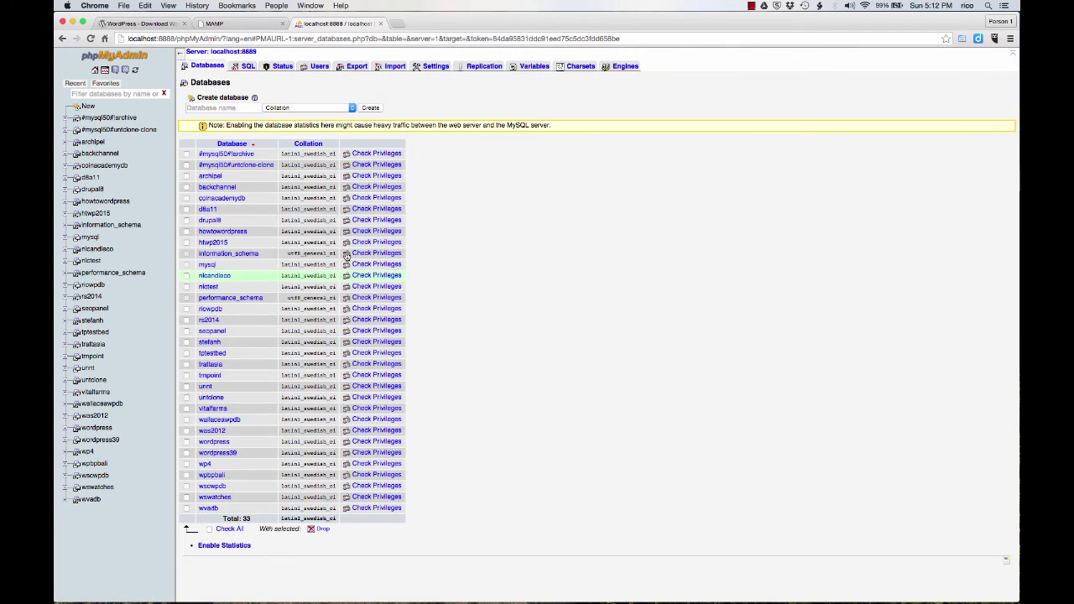
{"action": "left_click", "coordinate": [244, 106]}
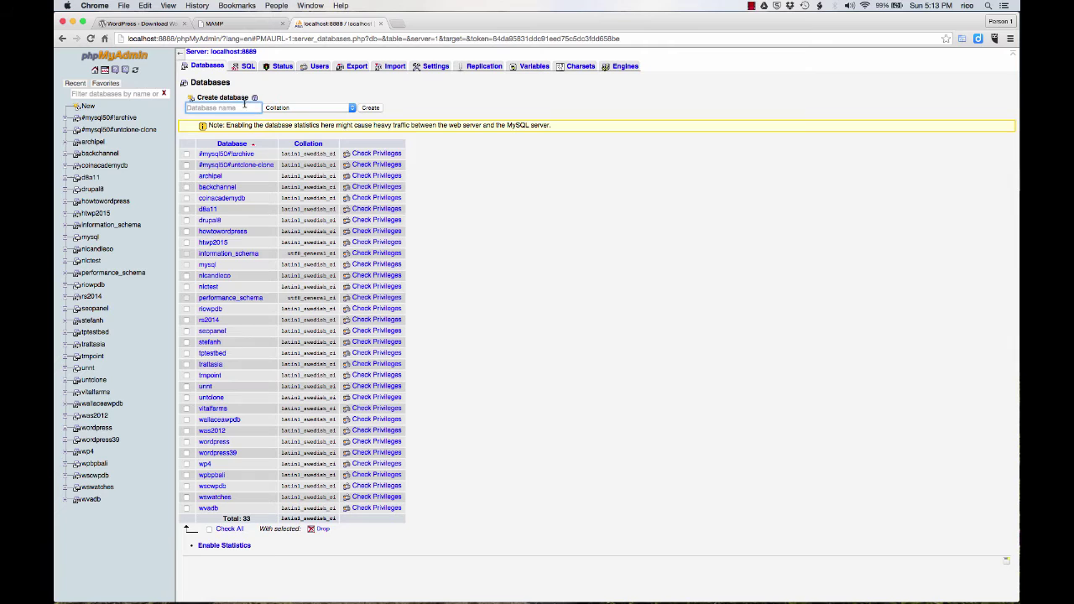
{"action": "type", "text": "wordpressdemo"}
{"action": "left_click", "coordinate": [371, 108]}
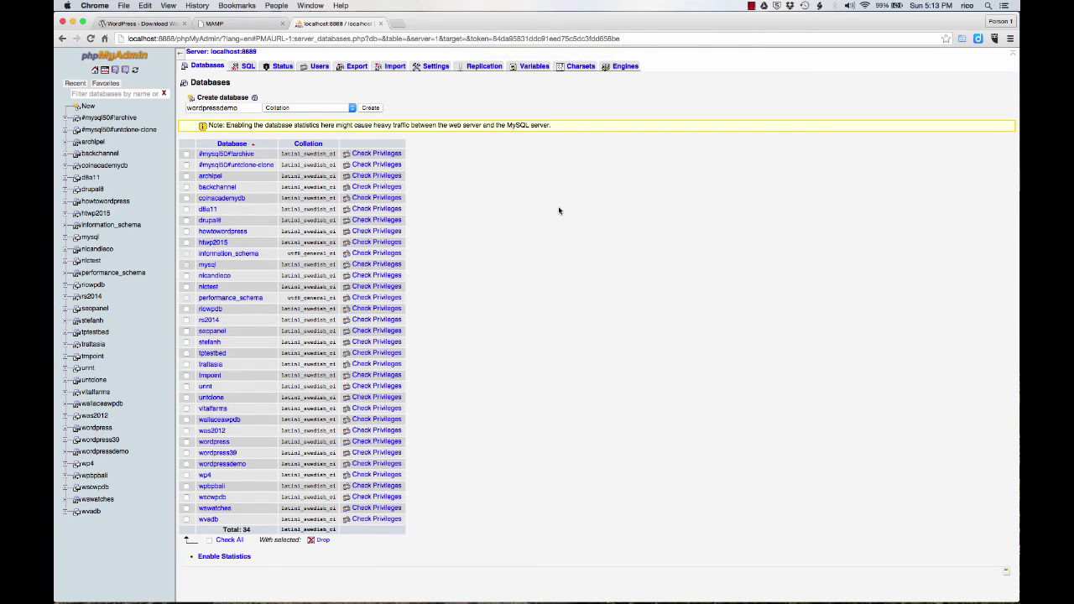
{"action": "left_click", "coordinate": [381, 22]}
{"action": "left_click", "coordinate": [184, 24]}
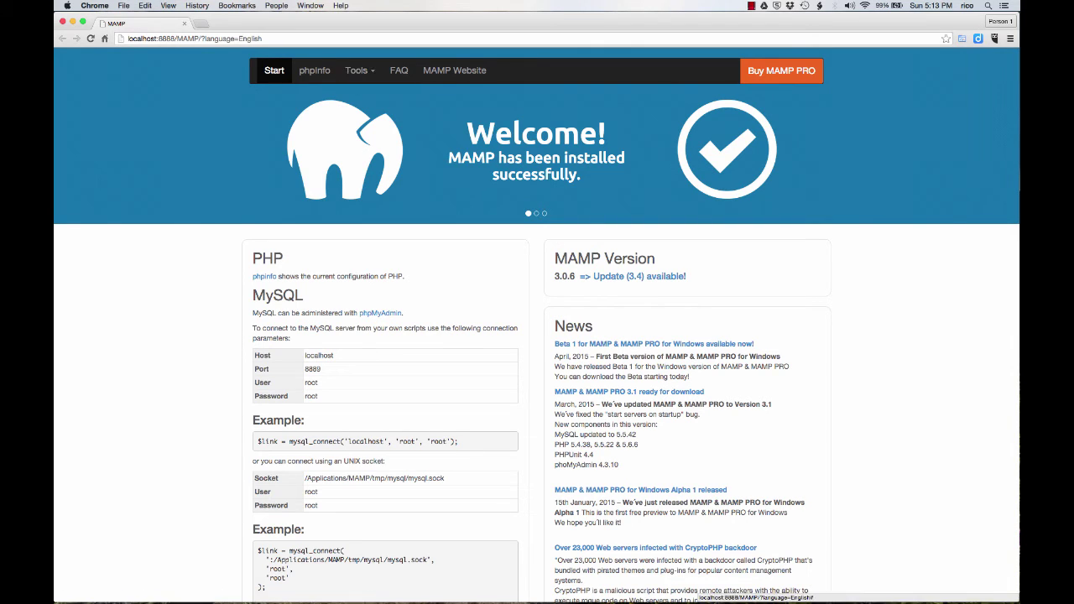
Open Finder at MAMP's htdocs folder plus a second window showing the Desktop
{"action": "mouse_move", "coordinate": [251, 579]}
{"action": "left_click", "coordinate": [149, 583]}
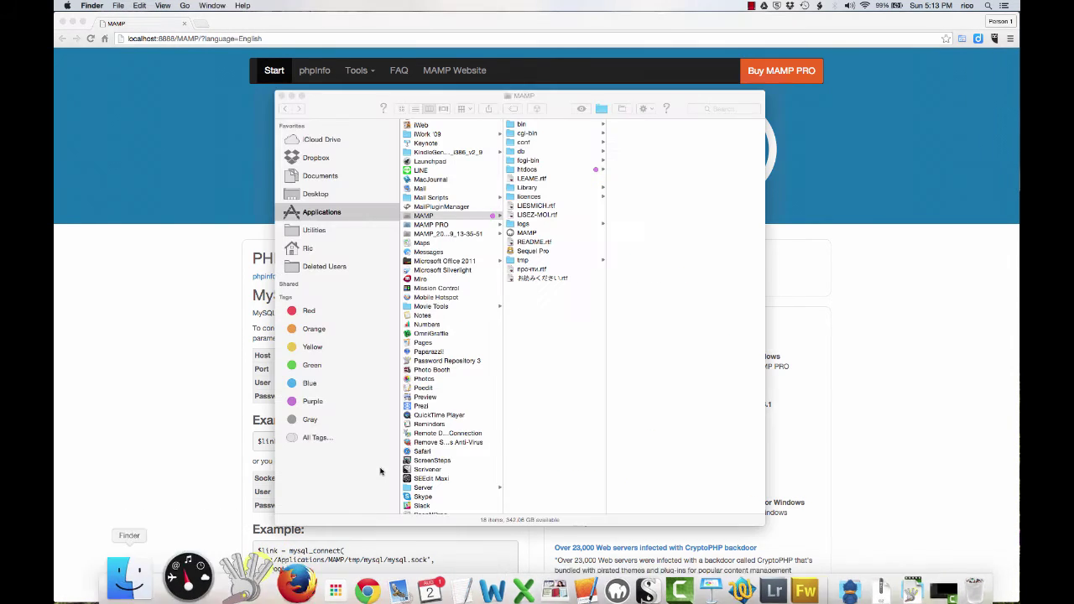
{"action": "left_click", "coordinate": [527, 169]}
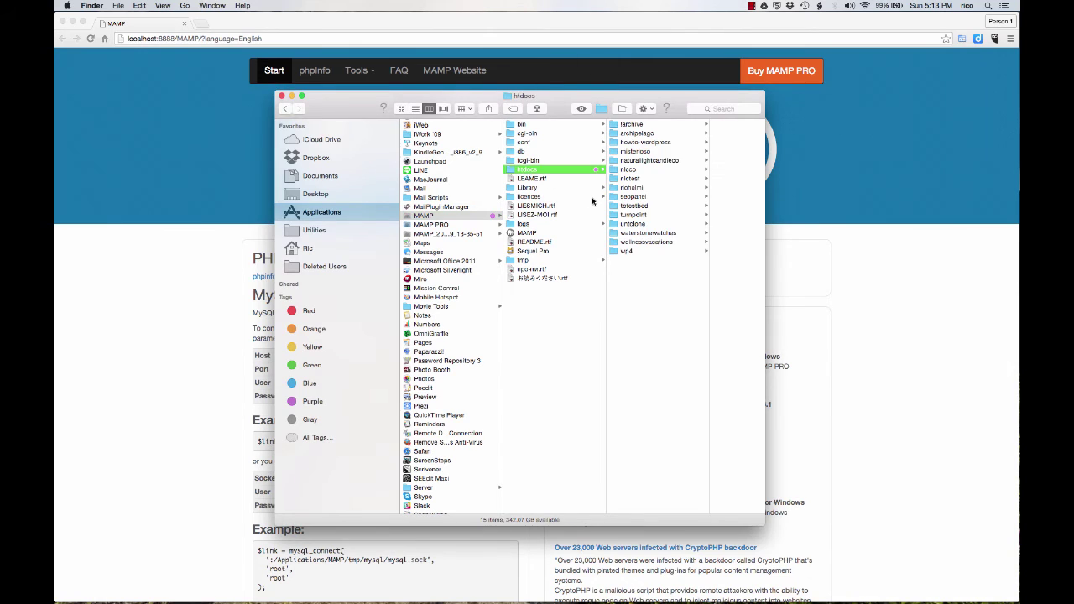
{"action": "left_click", "coordinate": [118, 7]}
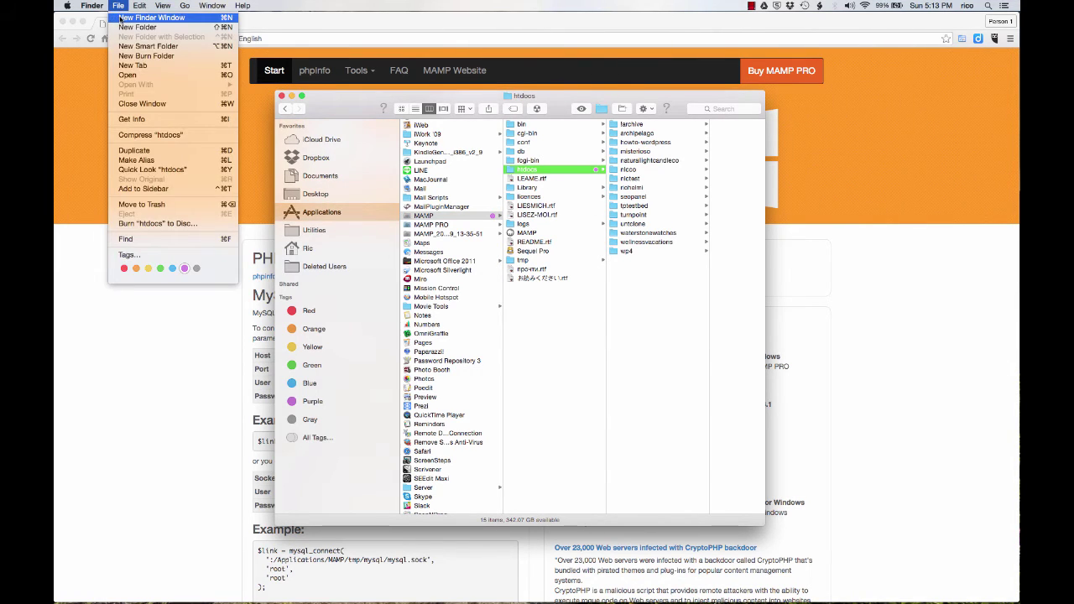
{"action": "left_click", "coordinate": [500, 90]}
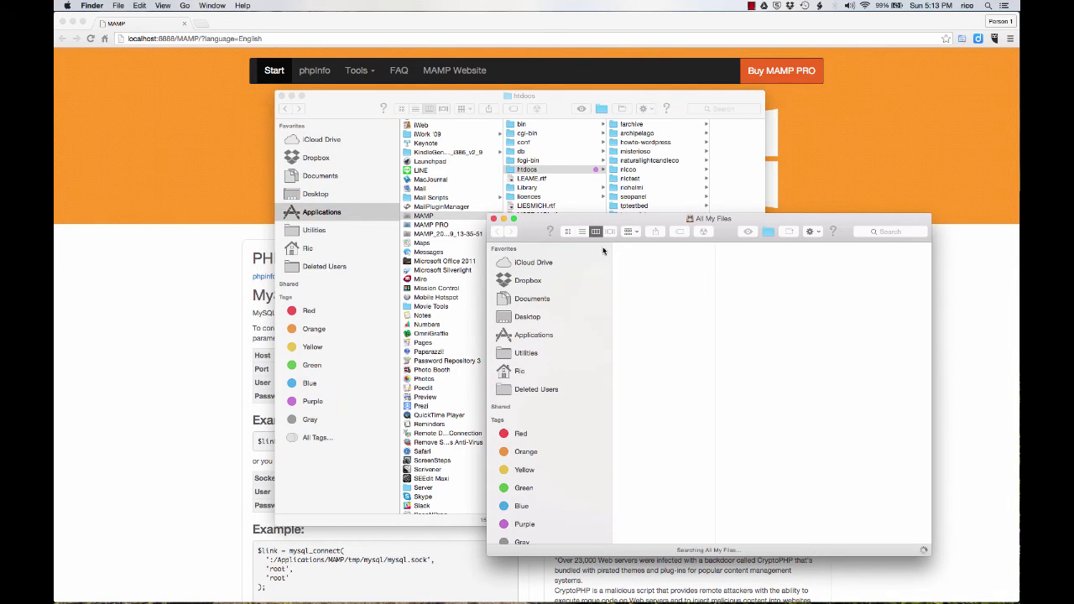
{"action": "left_click", "coordinate": [535, 318]}
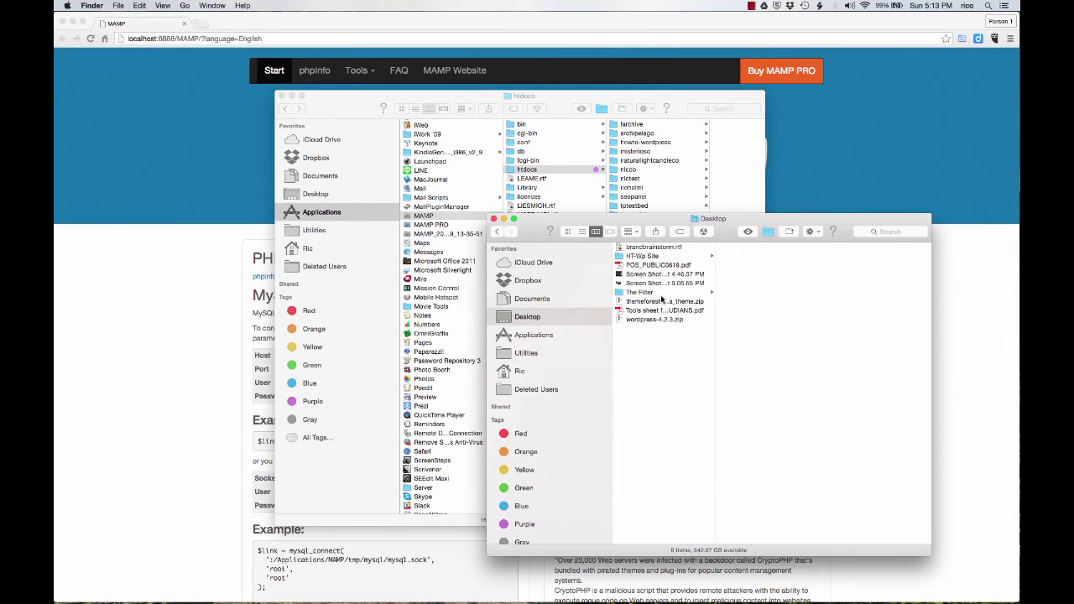
Extract wordpress-4.2.3.zip and rename the extracted folder to 'wordpressdemo'
{"action": "left_click", "coordinate": [660, 320]}
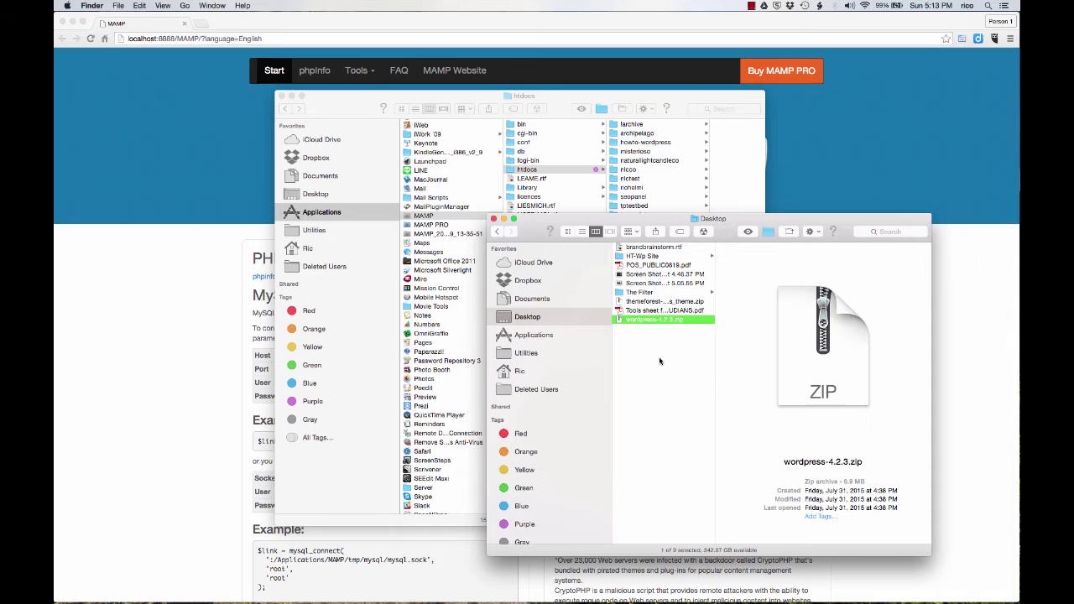
{"action": "double_click", "coordinate": [647, 320]}
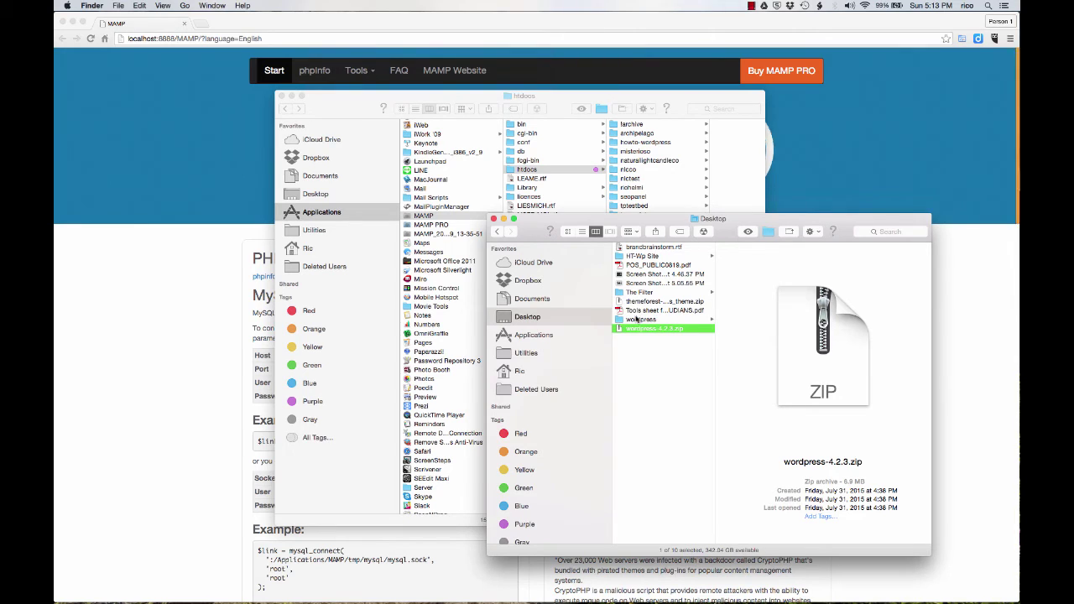
{"action": "left_click", "coordinate": [651, 321]}
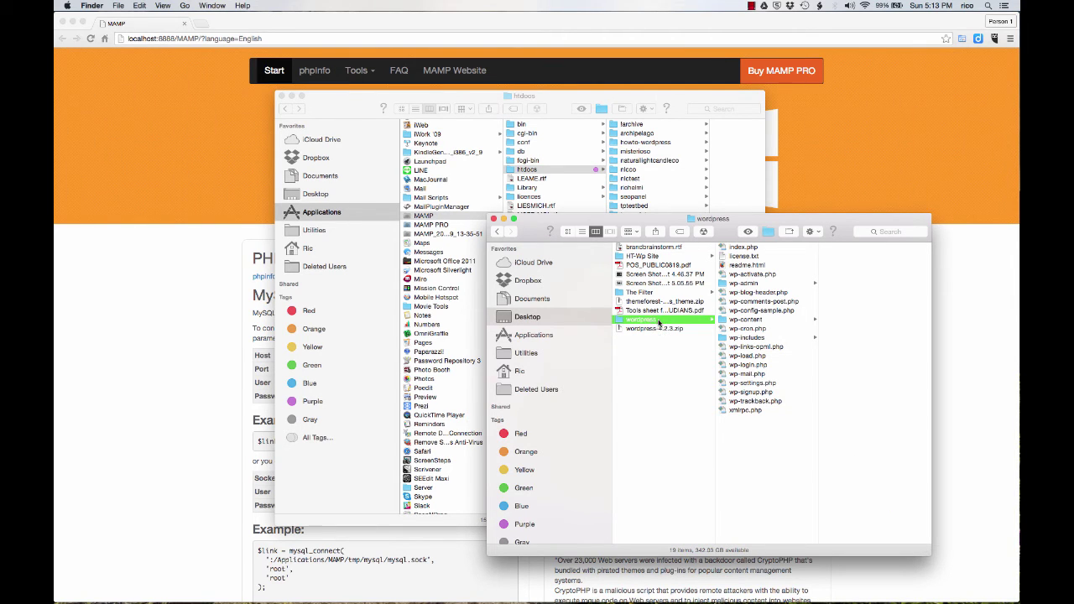
{"action": "left_click", "coordinate": [657, 321]}
{"action": "type", "text": "demo"}
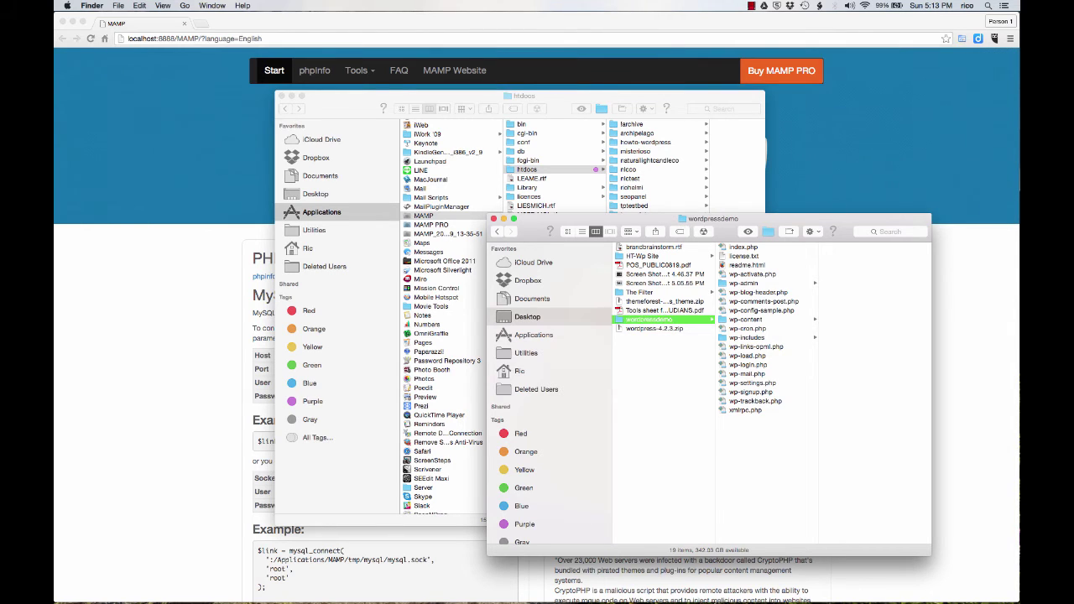
{"action": "key", "text": "Return"}
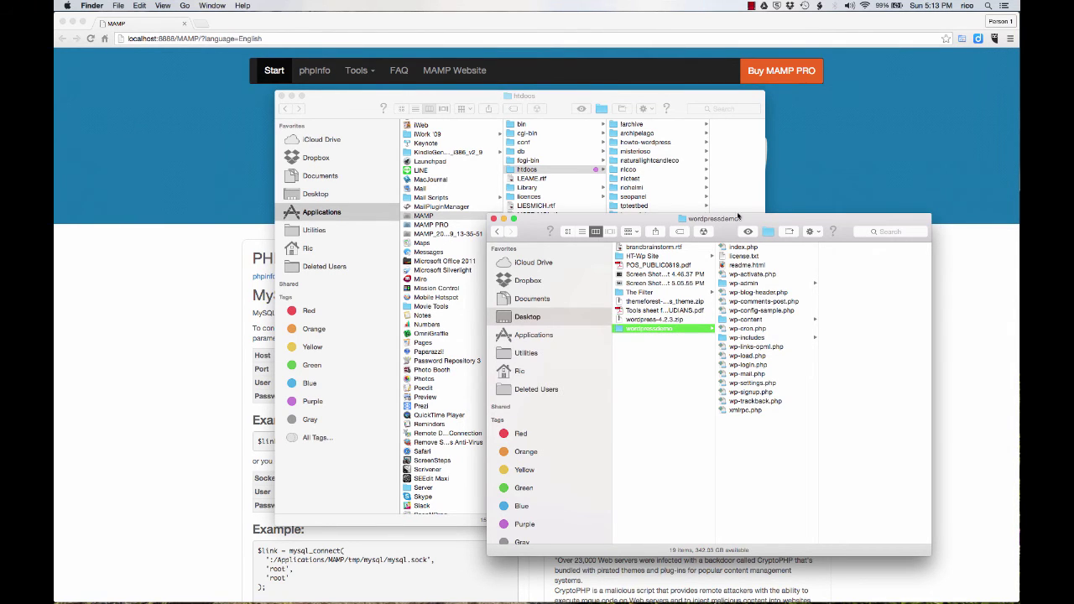
Move the wordpressdemo folder into htdocs and close the Desktop window
{"action": "left_click_drag", "start_coordinate": [735, 223], "coordinate": [777, 407]}
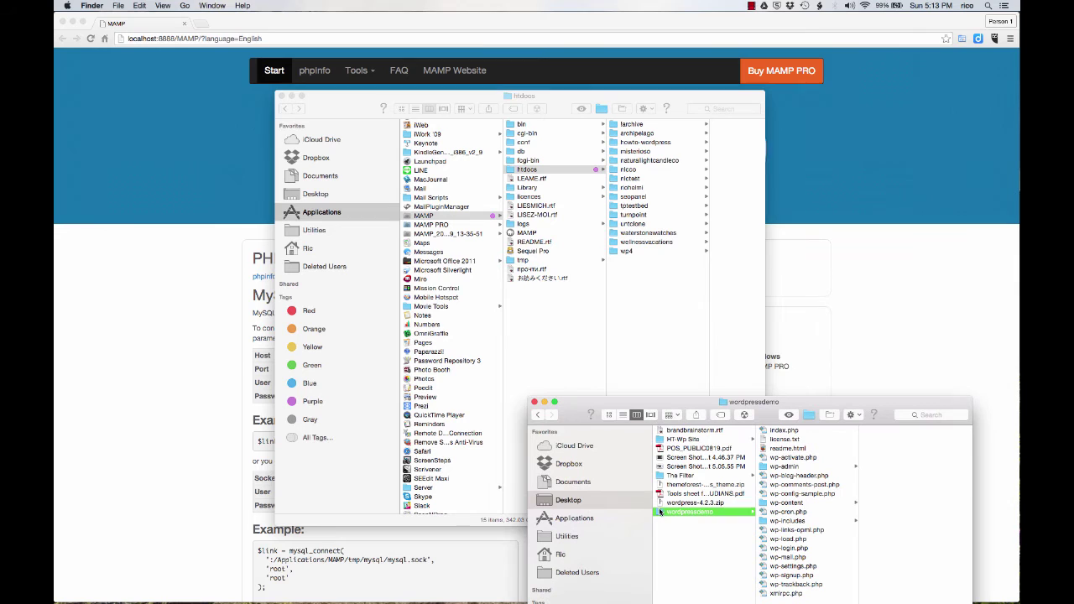
{"action": "left_click_drag", "start_coordinate": [661, 512], "coordinate": [641, 336]}
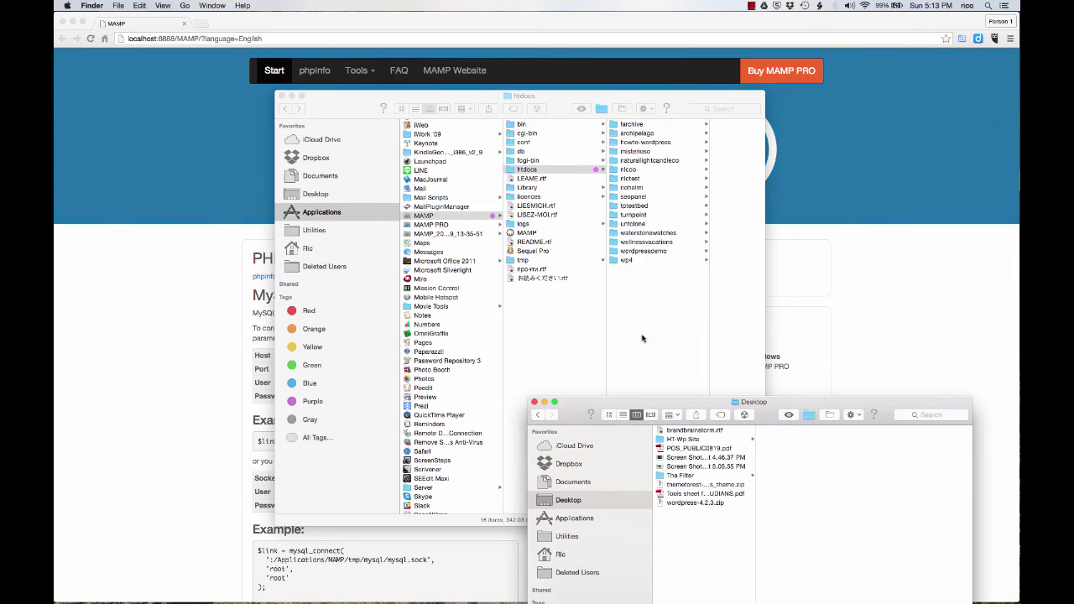
{"action": "left_click", "coordinate": [533, 402]}
{"action": "key", "text": "super+w"}
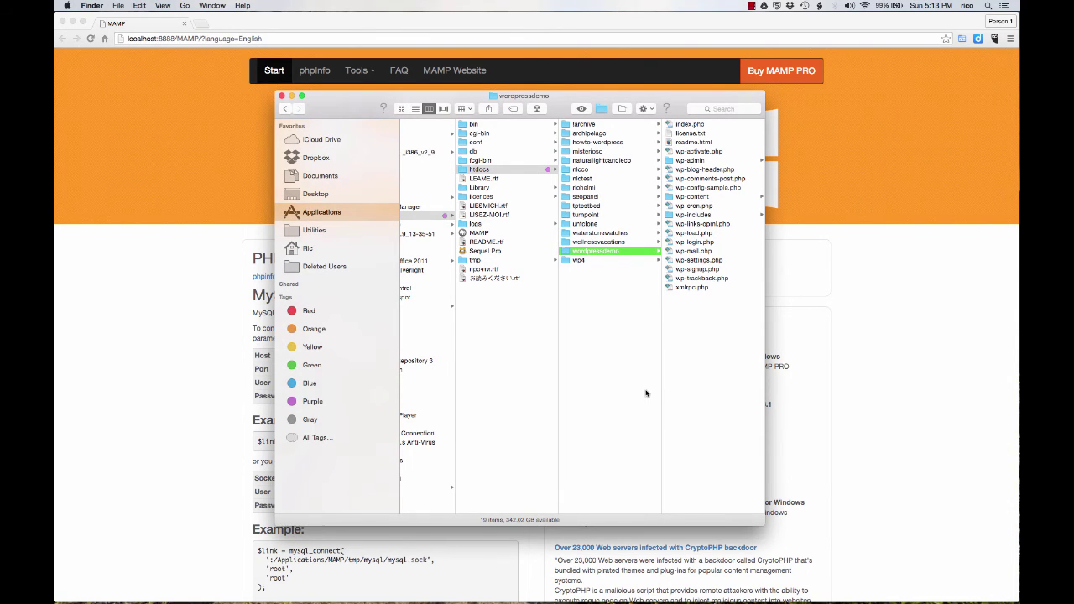
Load localhost:8888/wordpressdemo and continue setup in English (United States)
{"action": "left_click", "coordinate": [202, 110]}
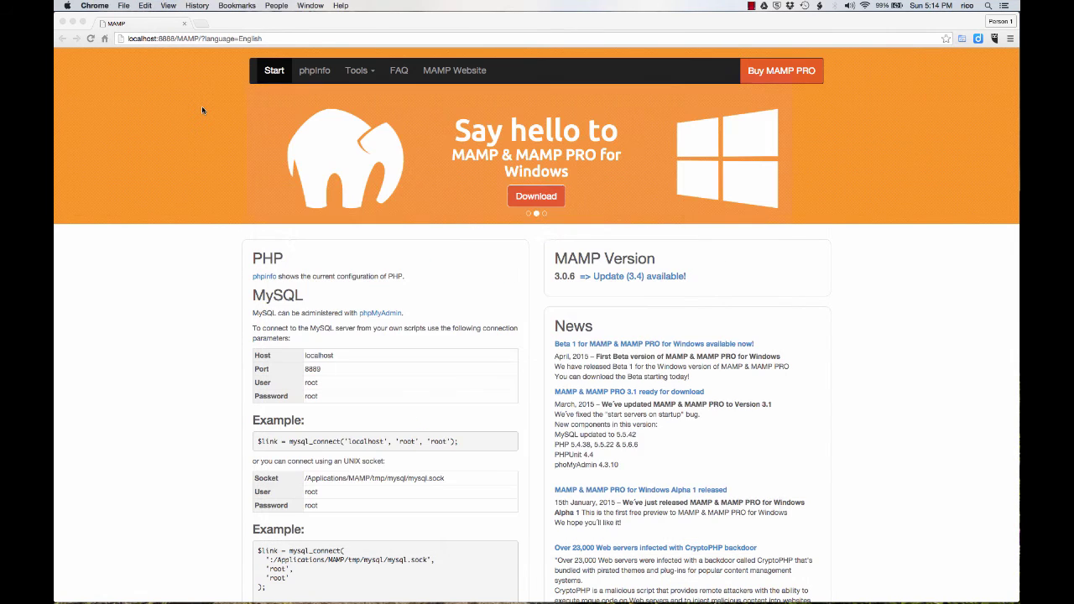
{"action": "left_click", "coordinate": [177, 39]}
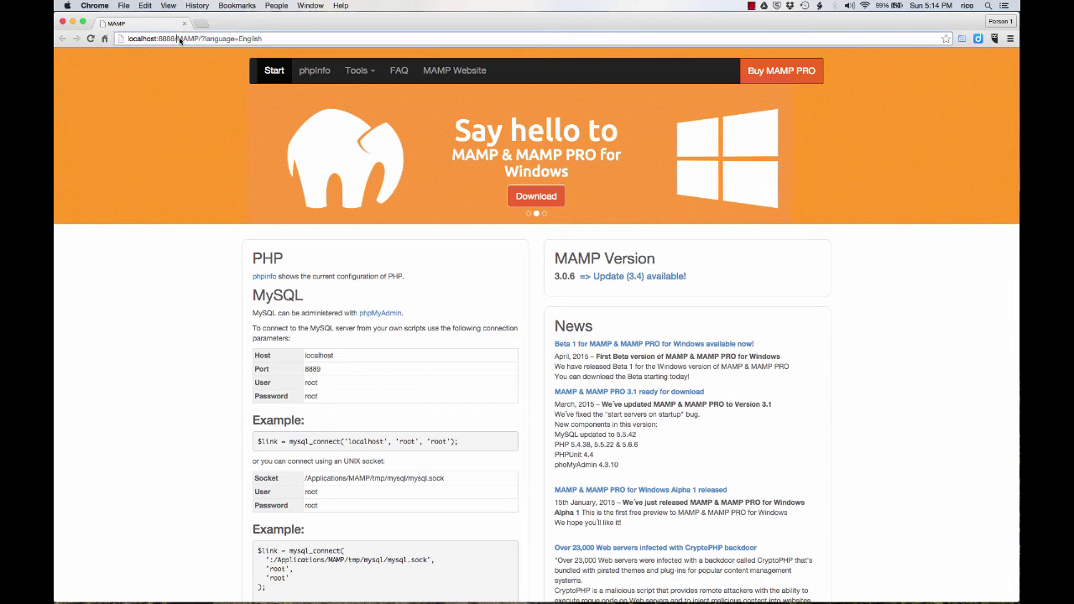
{"action": "left_click", "coordinate": [276, 39]}
{"action": "left_click_drag", "start_coordinate": [276, 39], "coordinate": [176, 39]}
{"action": "type", "text": "w"}
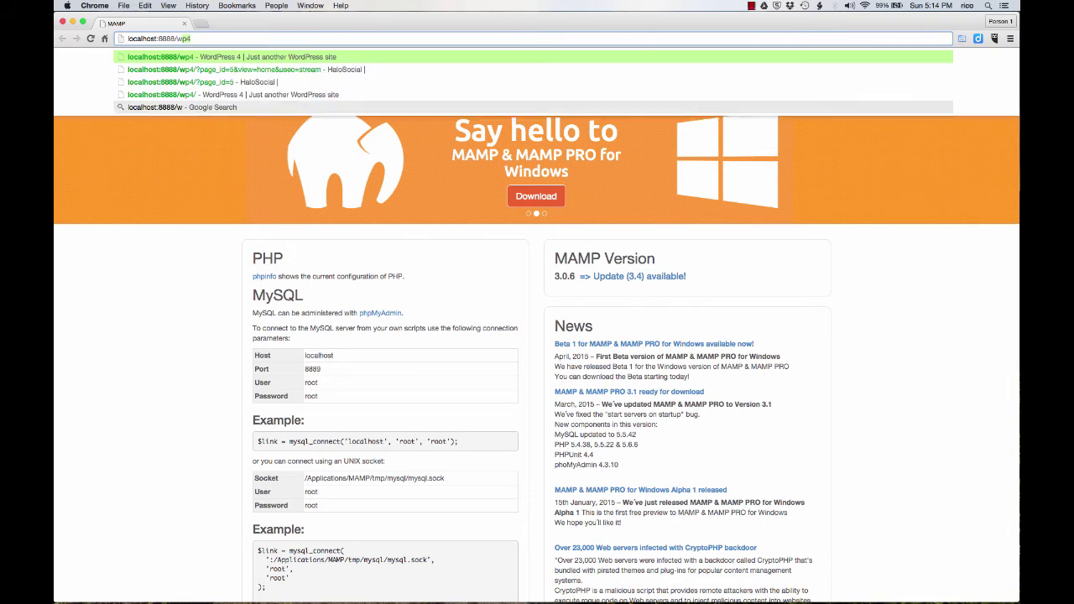
{"action": "type", "text": "ordpressdemo"}
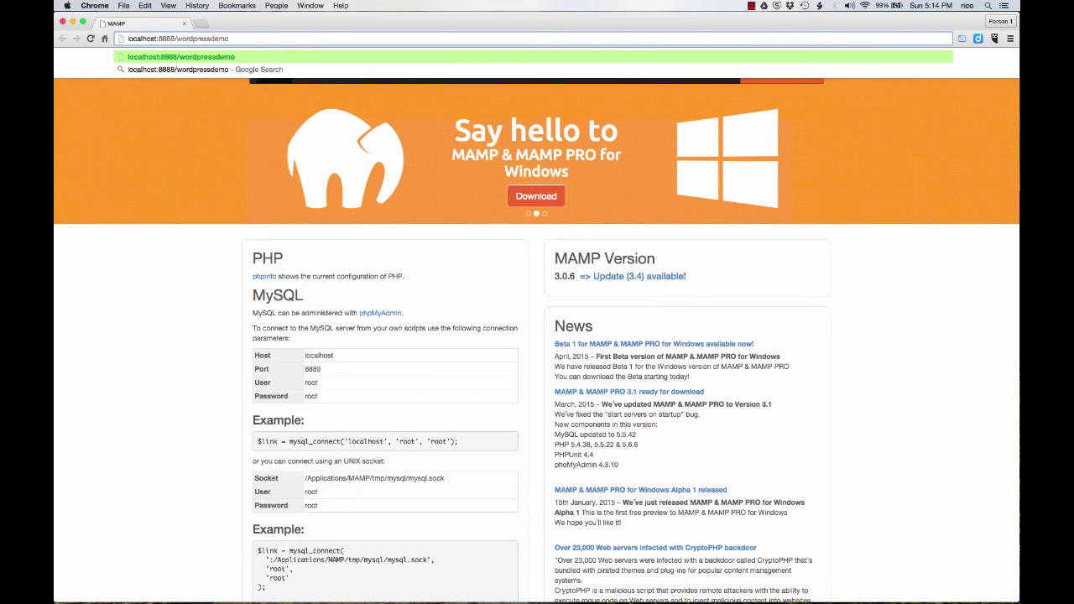
{"action": "key", "text": "Return"}
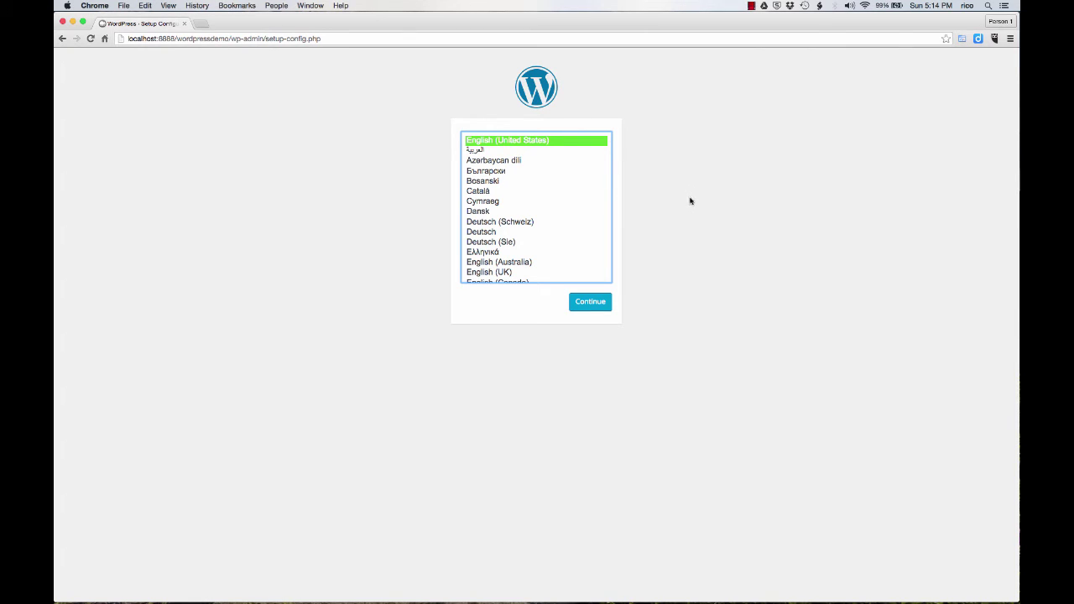
{"action": "left_click", "coordinate": [597, 306]}
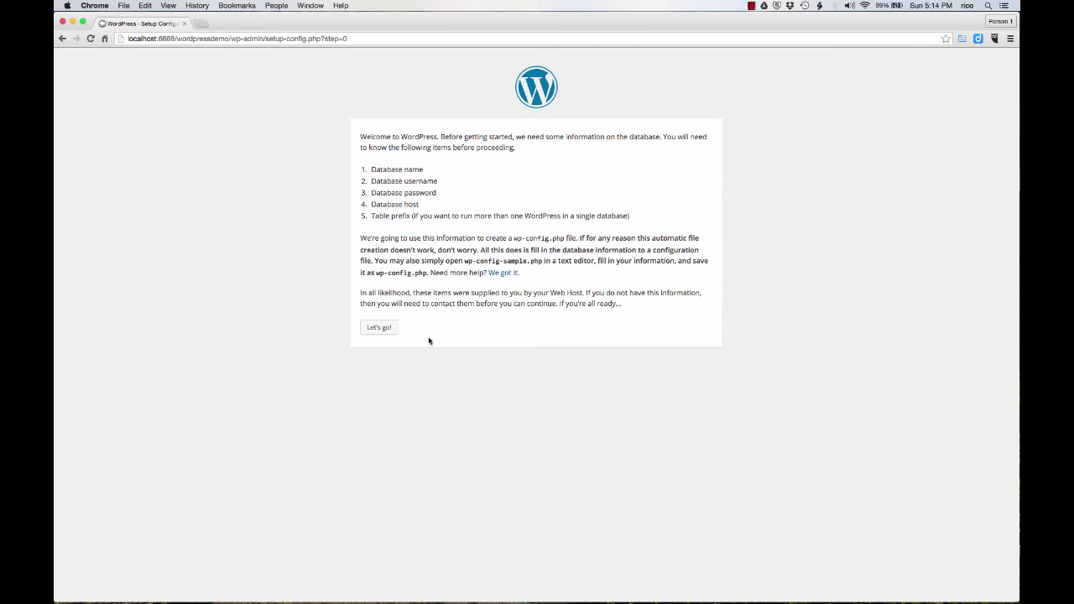
Submit database name 'wordpressdemo', user name 'root' and the MySQL password to WordPress
{"action": "left_click", "coordinate": [385, 329]}
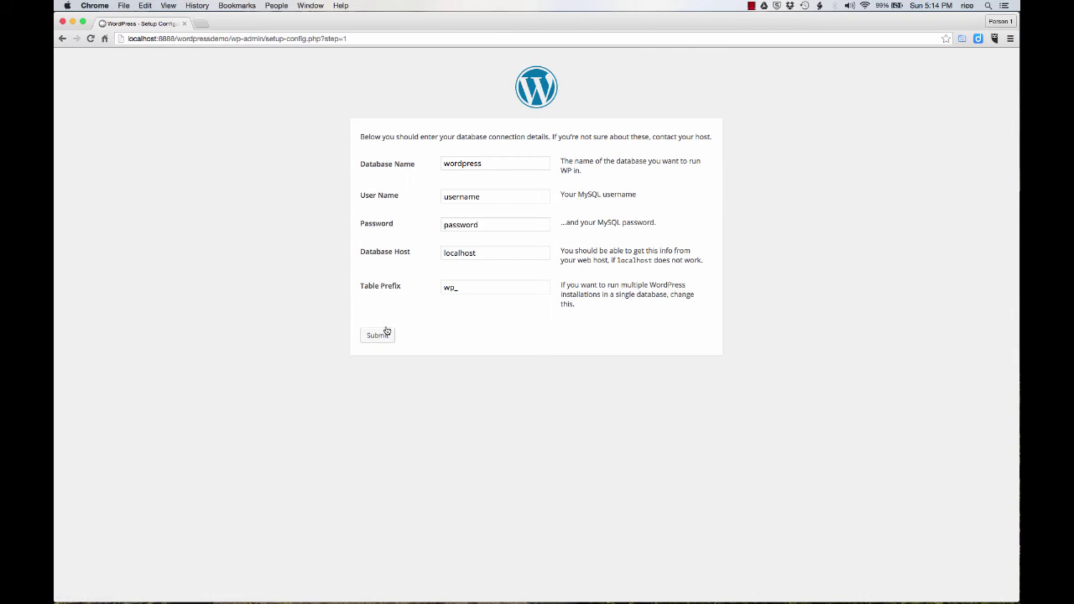
{"action": "left_click", "coordinate": [497, 164]}
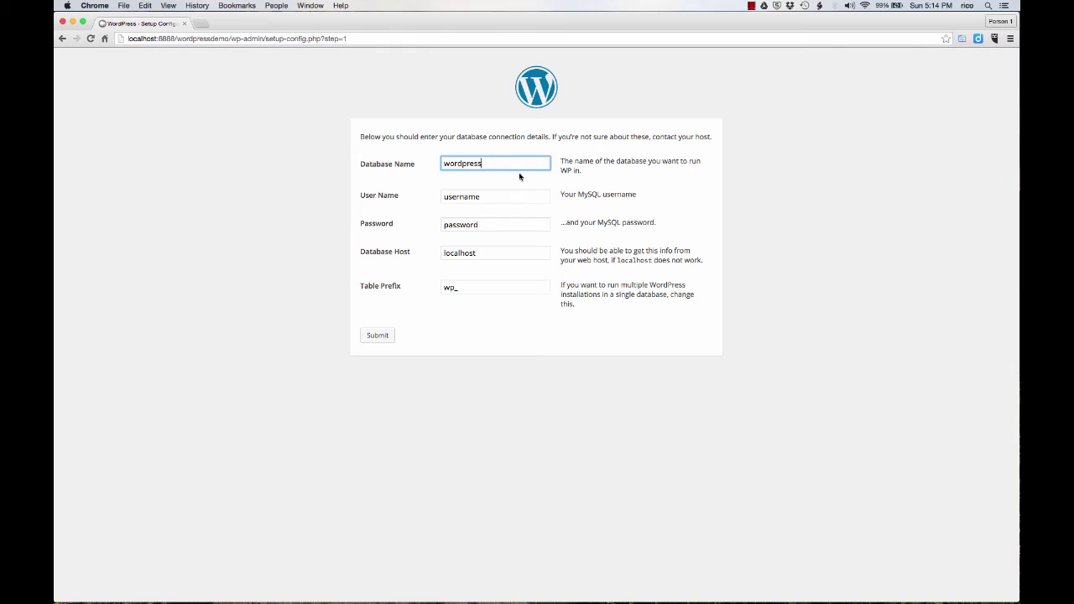
{"action": "type", "text": "demo"}
{"action": "key", "text": "Tab"}
{"action": "type", "text": "root"}
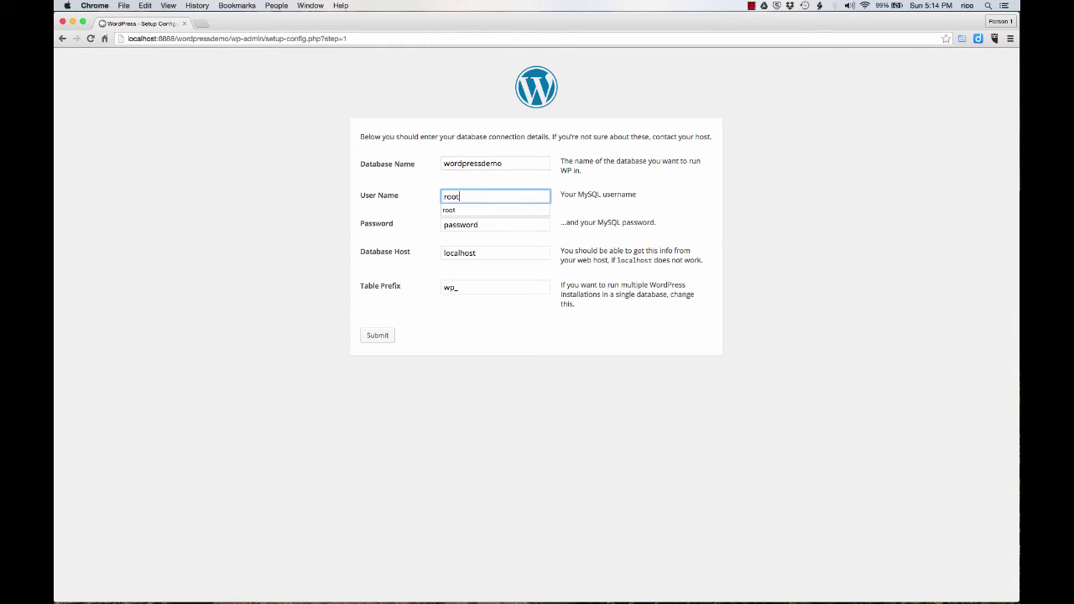
{"action": "key", "text": "Tab"}
{"action": "type", "text": "root"}
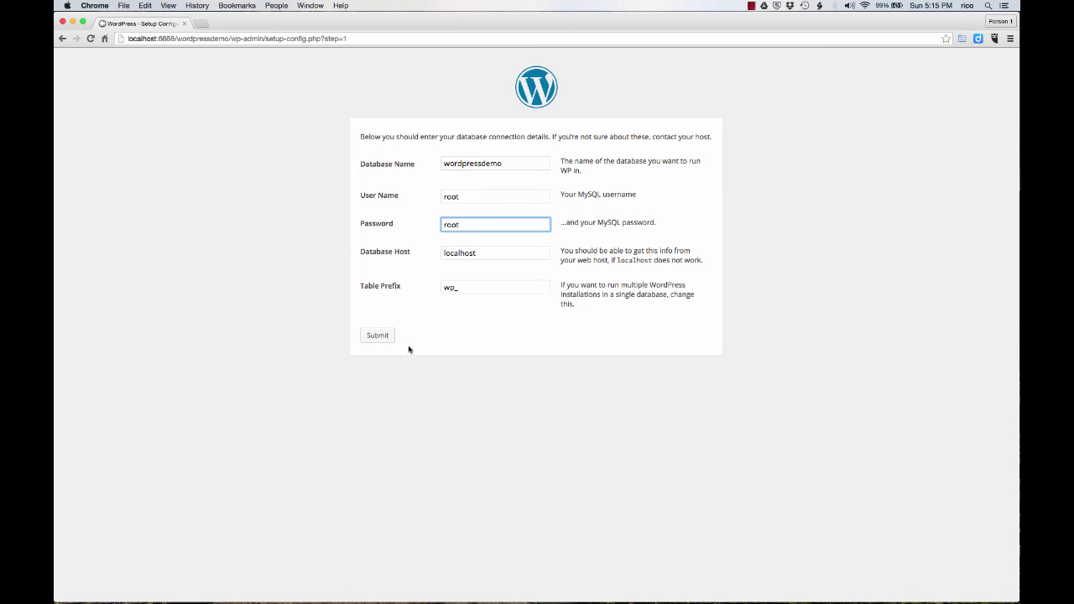
{"action": "left_click", "coordinate": [379, 339]}
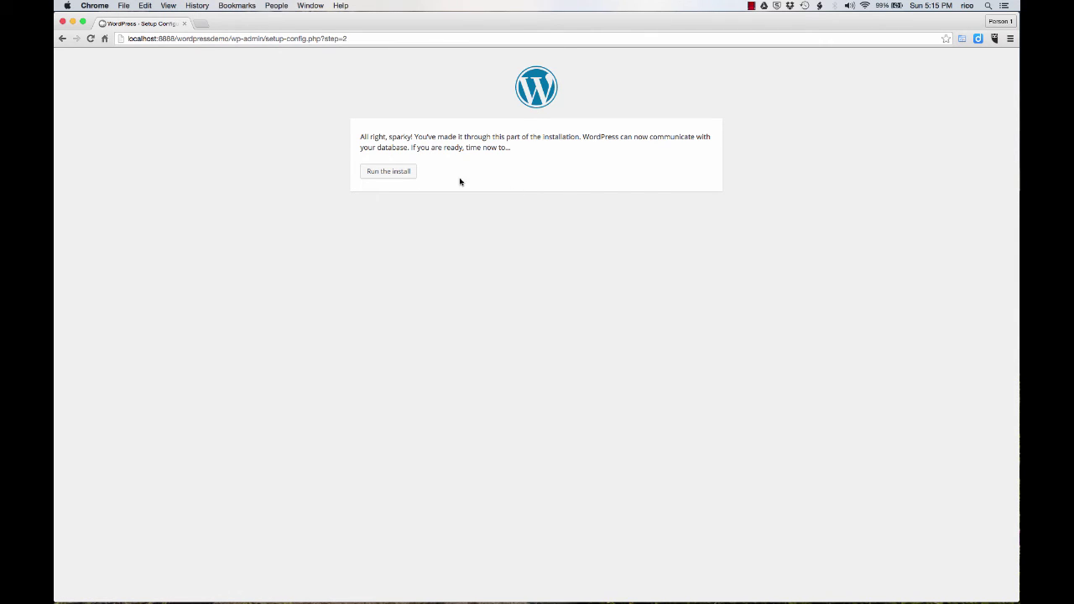
Run the install, entering site title 'WordPress Demo' and admin username 'admin'
{"action": "left_click", "coordinate": [400, 172]}
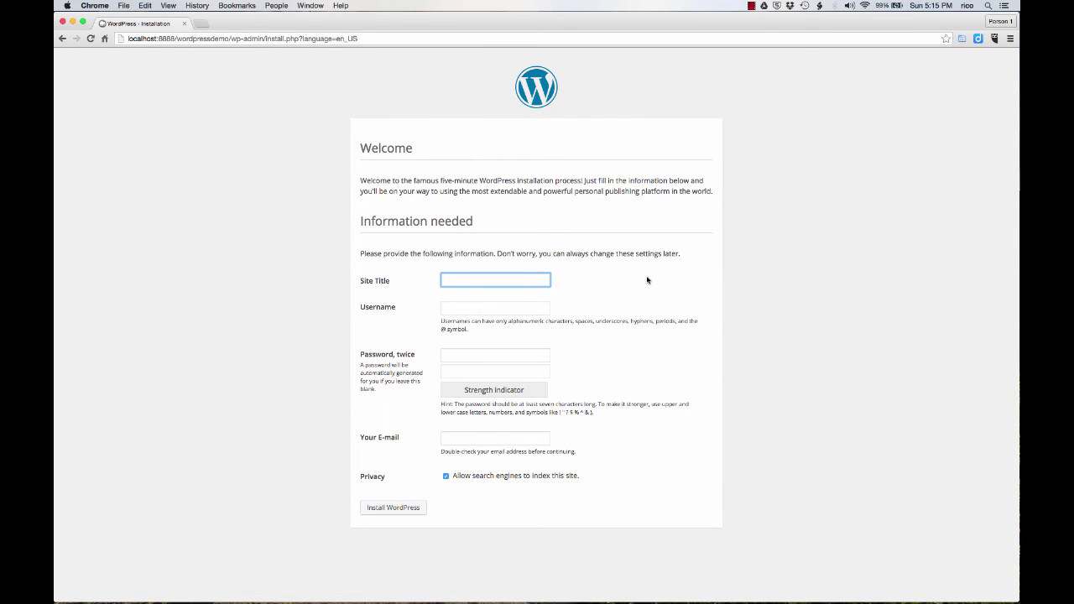
{"action": "type", "text": "WordPr"}
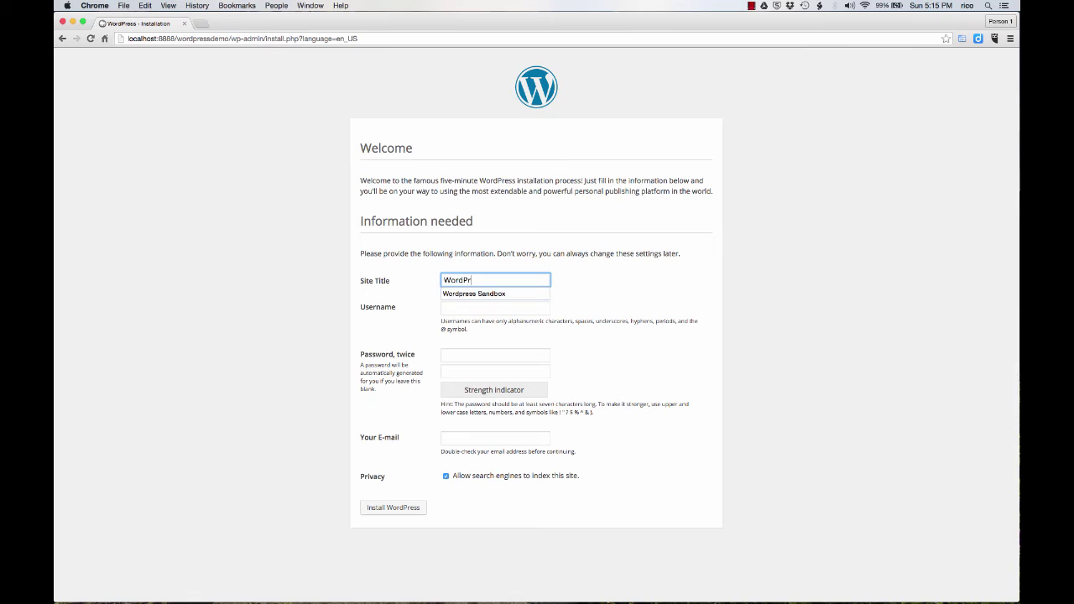
{"action": "type", "text": "ess z"}
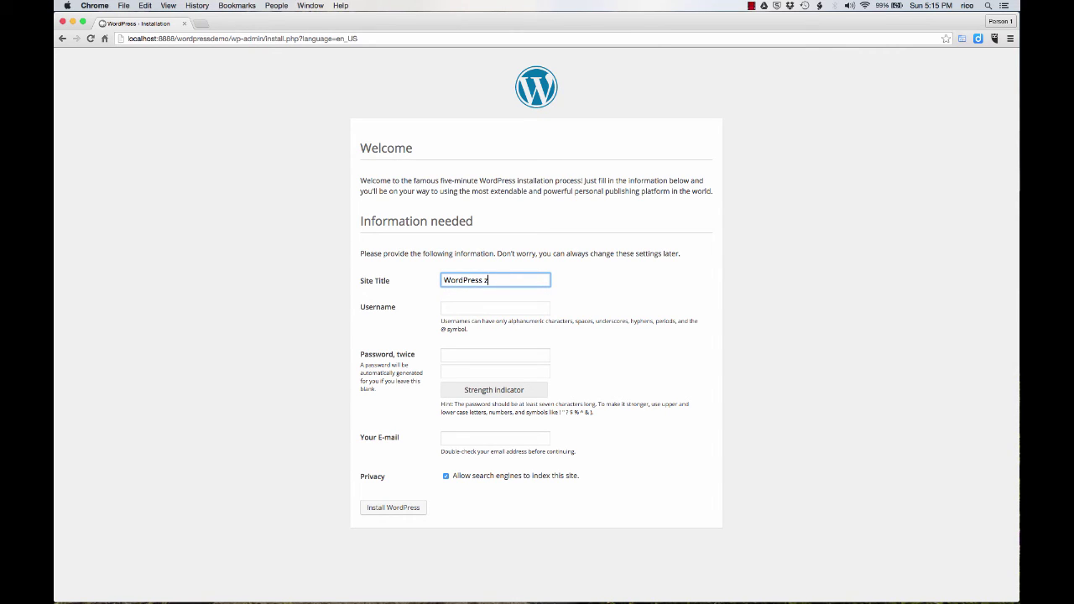
{"action": "key", "text": "BackSpace"}
{"action": "type", "text": "Demo"}
{"action": "left_click", "coordinate": [515, 308]}
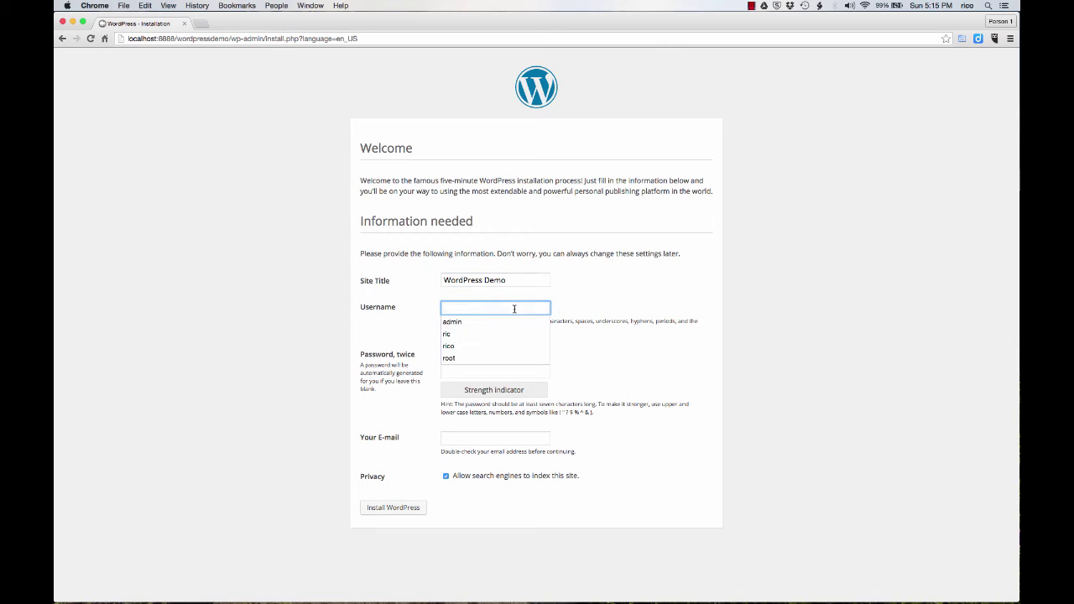
{"action": "type", "text": "admin"}
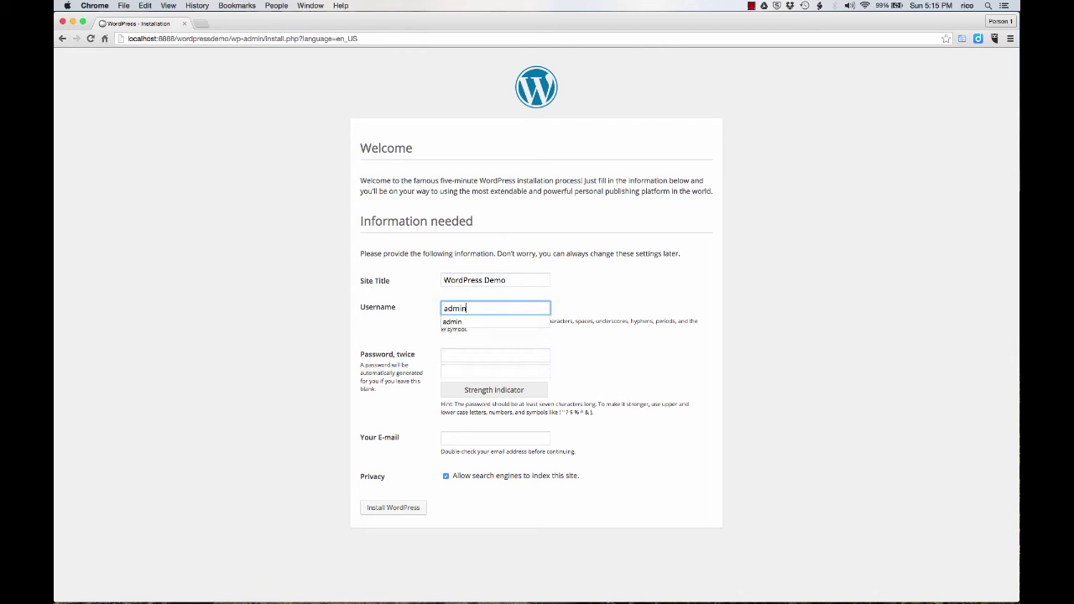
Enter the admin password twice and the admin e-mail, then install WordPress
{"action": "left_click", "coordinate": [498, 354]}
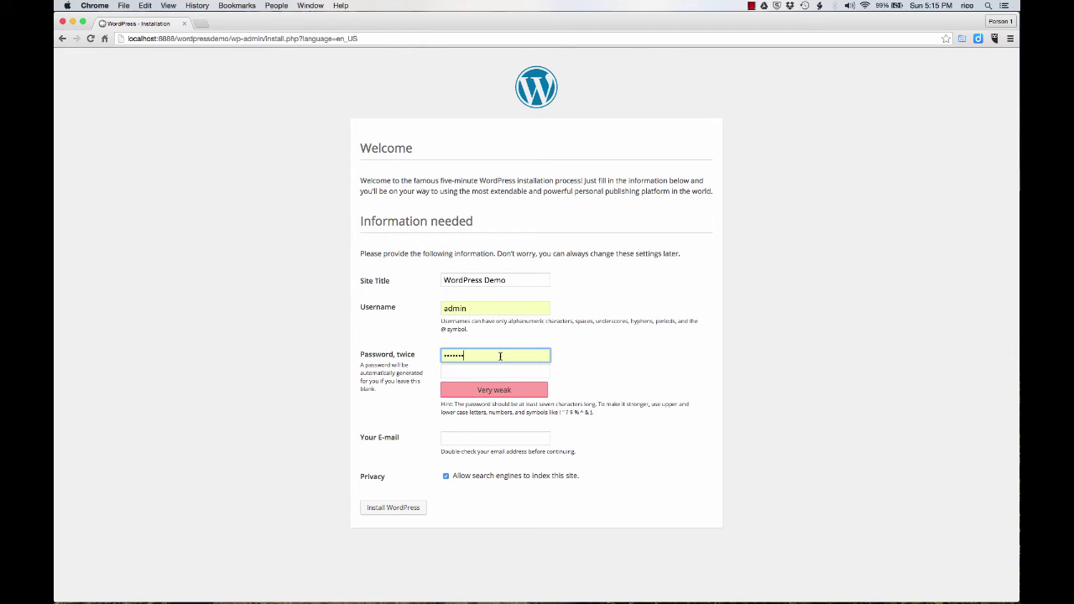
{"action": "key", "text": "BackSpace"}
{"action": "key", "text": "BackSpace"}
{"action": "key", "text": "BackSpace"}
{"action": "key", "text": "BackSpace"}
{"action": "key", "text": "BackSpace"}
{"action": "key", "text": "BackSpace"}
{"action": "key", "text": "BackSpace"}
{"action": "type", "text": "passwor"}
{"action": "left_click", "coordinate": [495, 371]}
{"action": "type", "text": "passwo"}
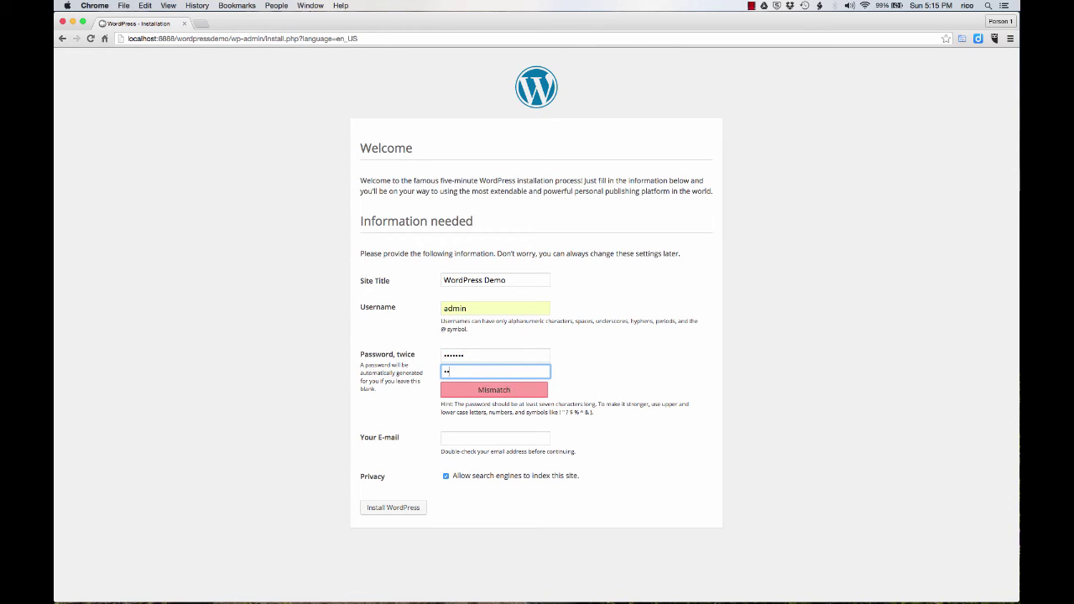
{"action": "type", "text": "r"}
{"action": "left_click", "coordinate": [480, 438]}
{"action": "type", "text": "su"}
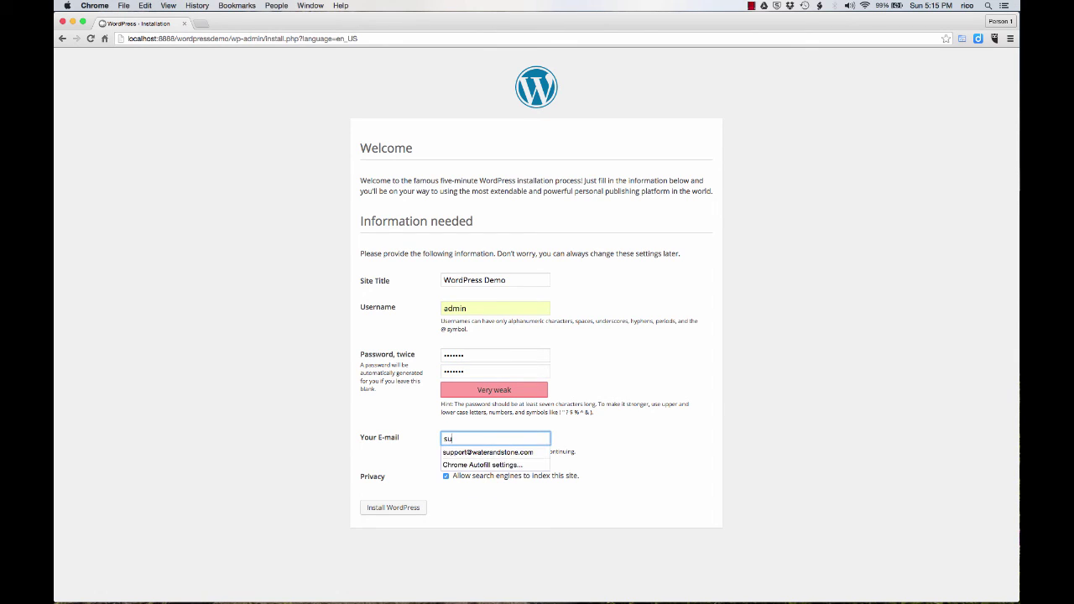
{"action": "key", "text": "Down"}
{"action": "key", "text": "Return"}
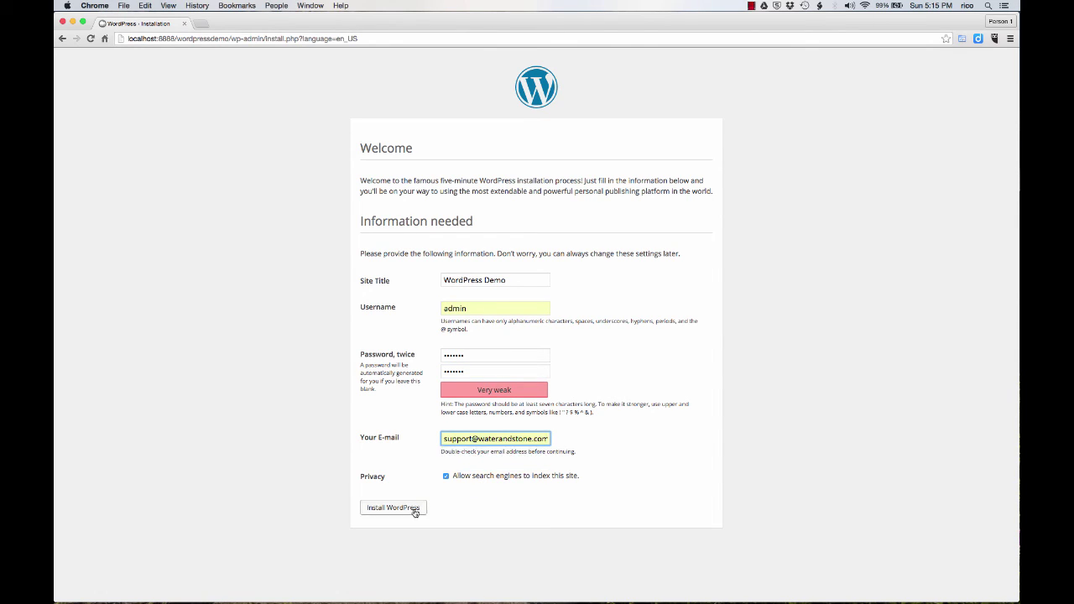
{"action": "left_click", "coordinate": [398, 509]}
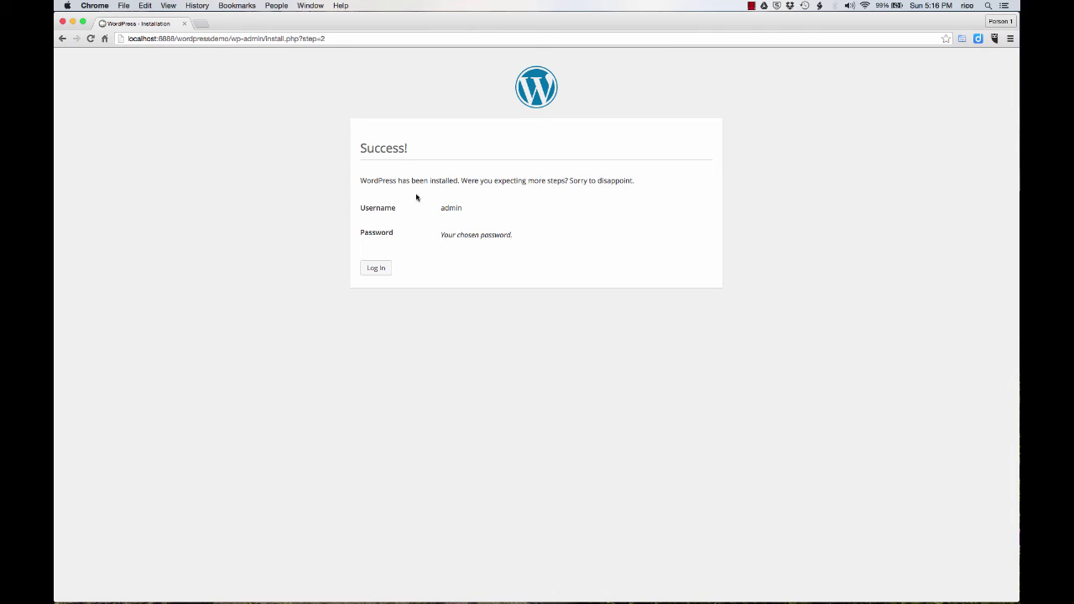
Log into the WordPress Demo admin area with the saved admin credentials
{"action": "left_click", "coordinate": [381, 271]}
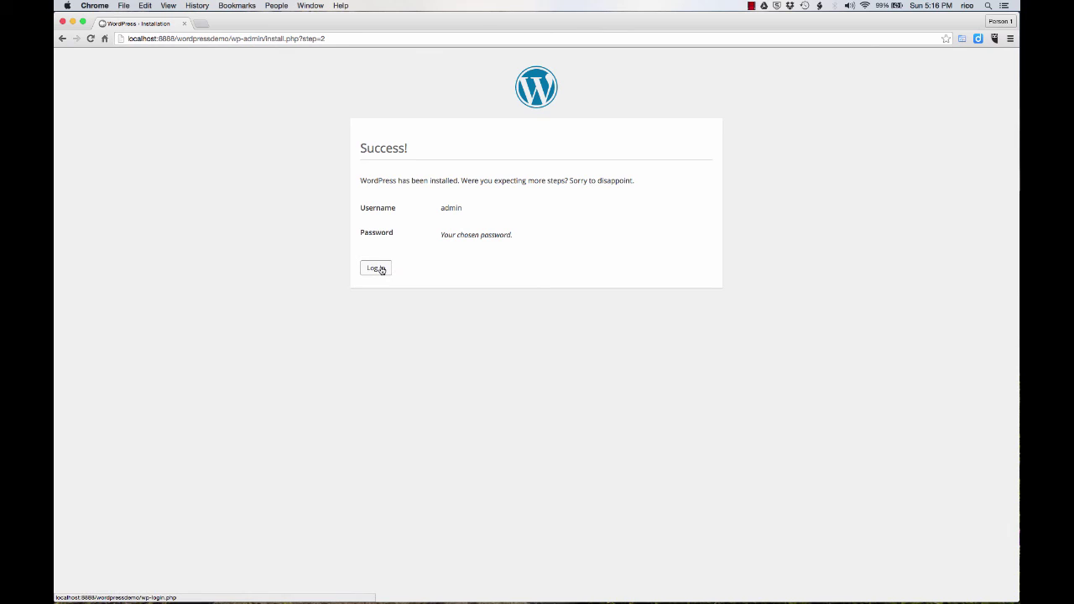
{"action": "left_click", "coordinate": [381, 271]}
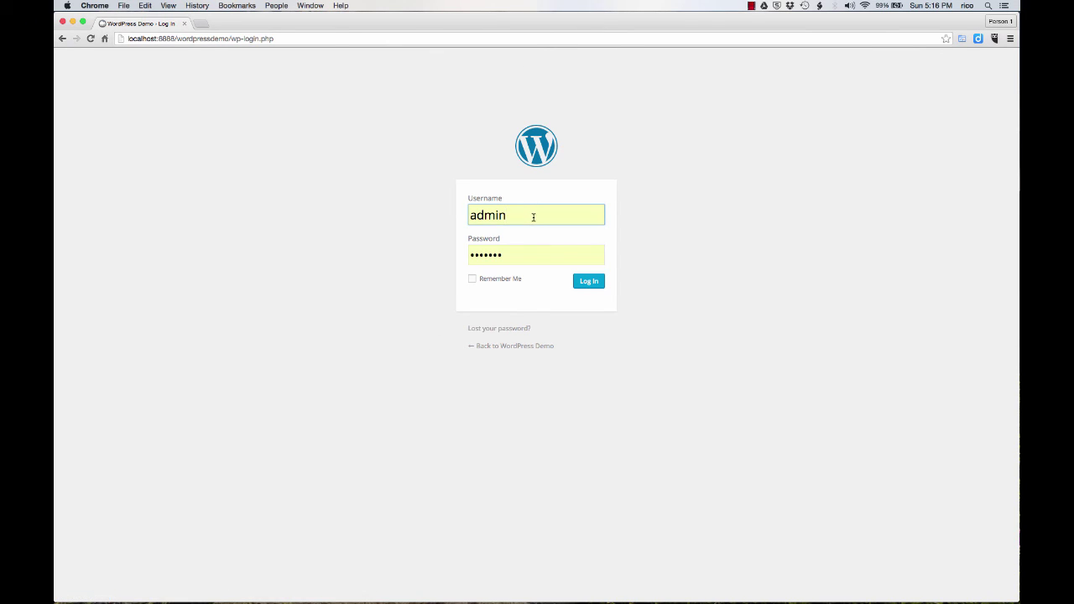
{"action": "left_click", "coordinate": [592, 285]}
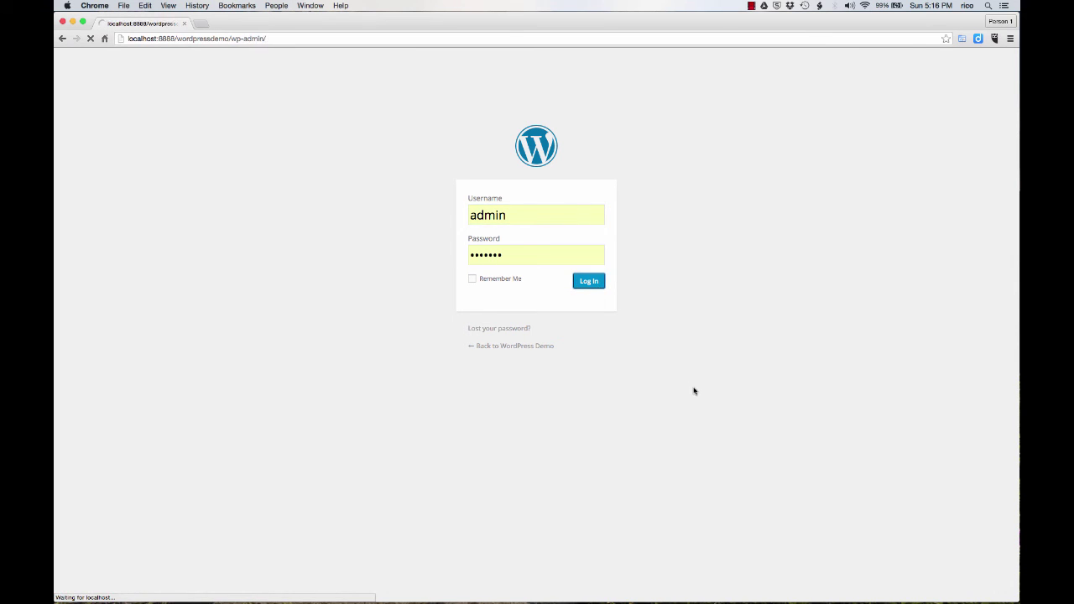